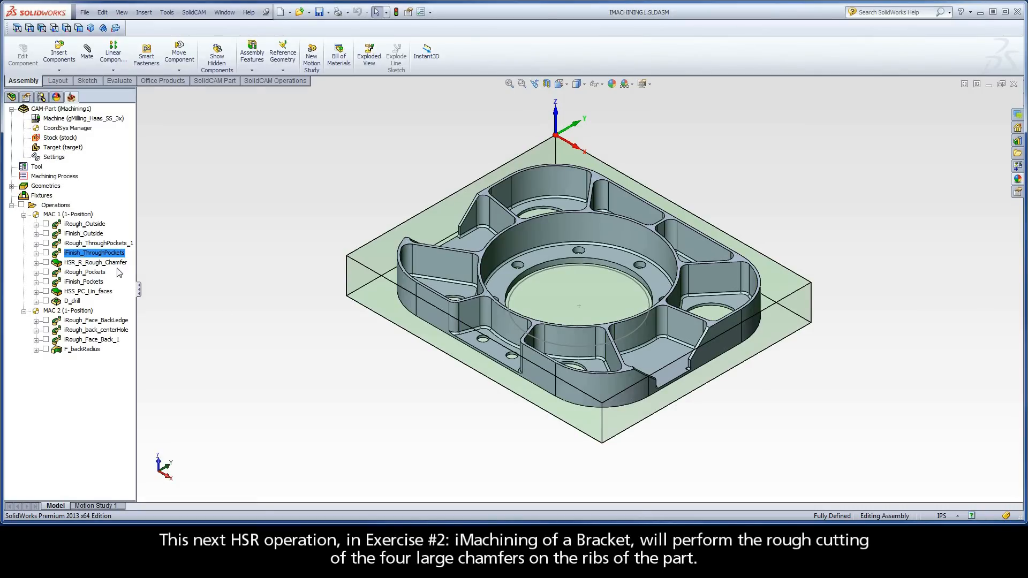
# - Select the HSR_R_Rough_Chamfer operation in the CAM Manager tree
pyautogui.click(105, 262)
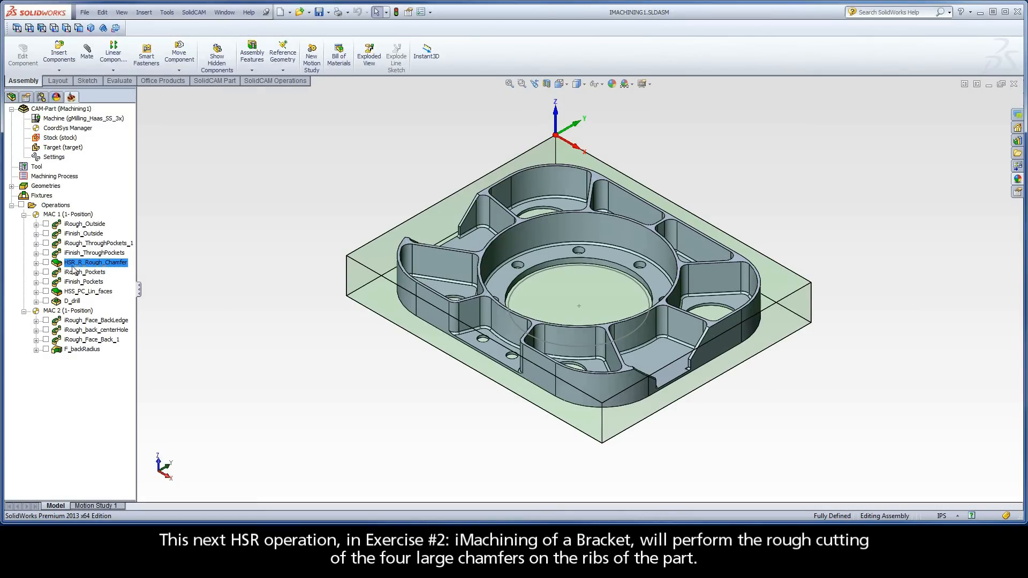
# - Show the target geometry on the model, dismiss the preview, and review the 0.5-inch end mill
pyautogui.doubleClick(119, 266)
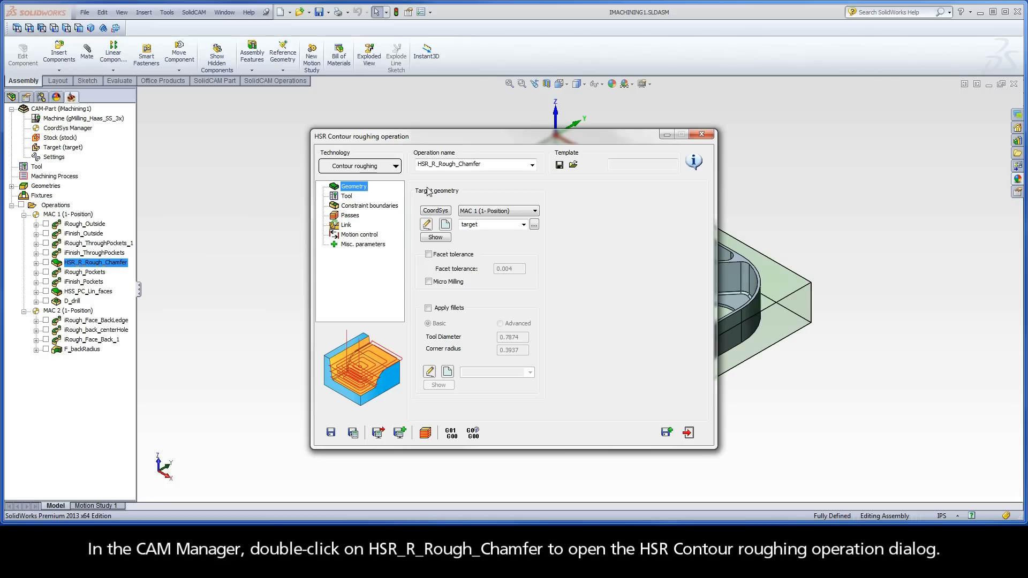
pyautogui.click(435, 238)
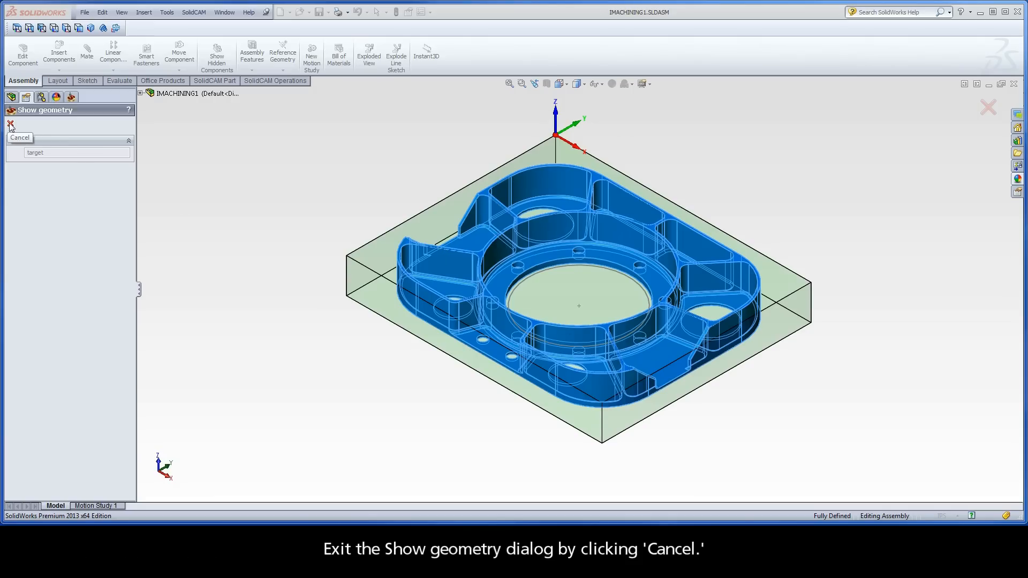
pyautogui.click(10, 125)
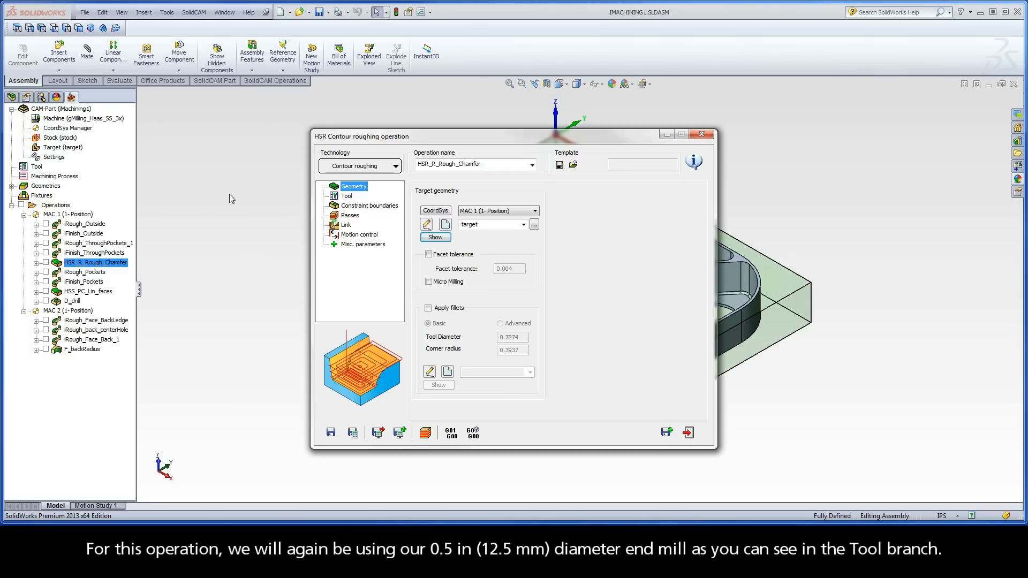
pyautogui.click(347, 196)
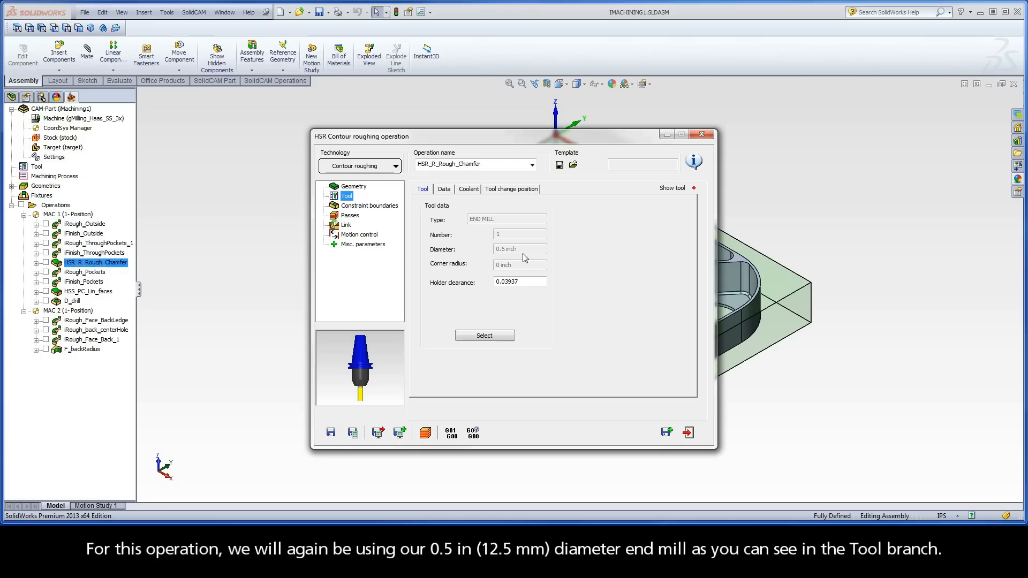
pyautogui.click(369, 205)
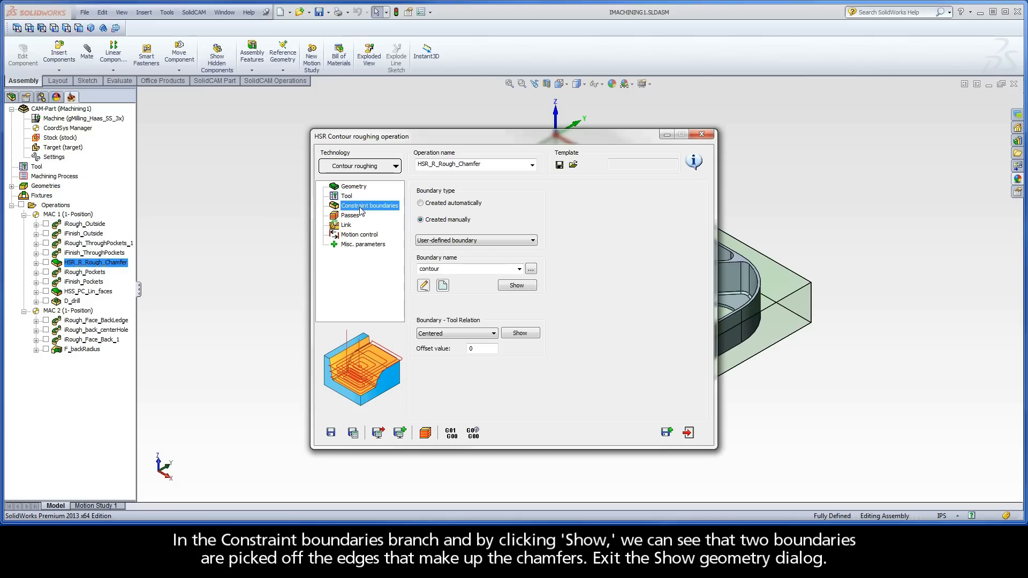
pyautogui.click(517, 286)
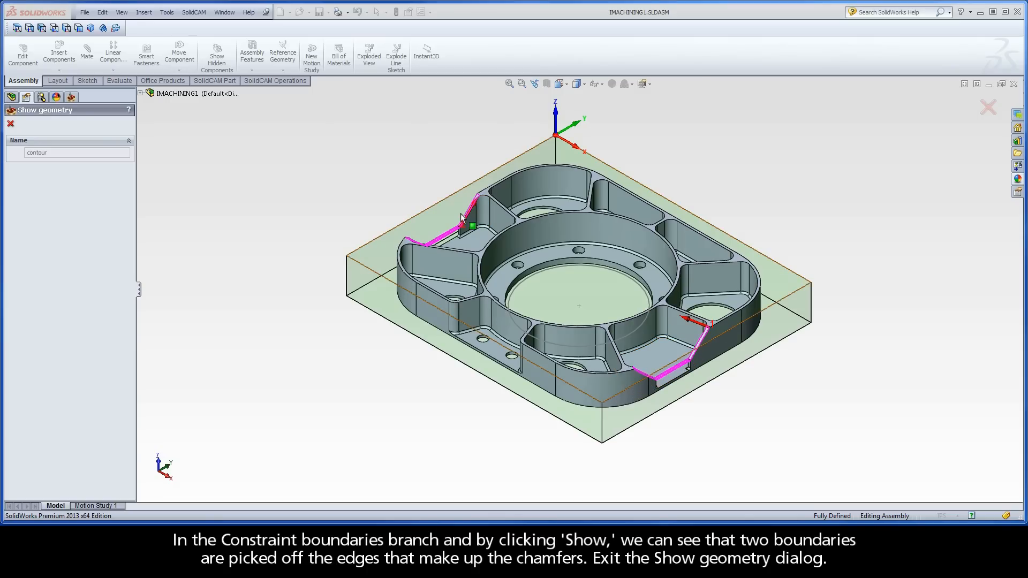
pyautogui.click(10, 123)
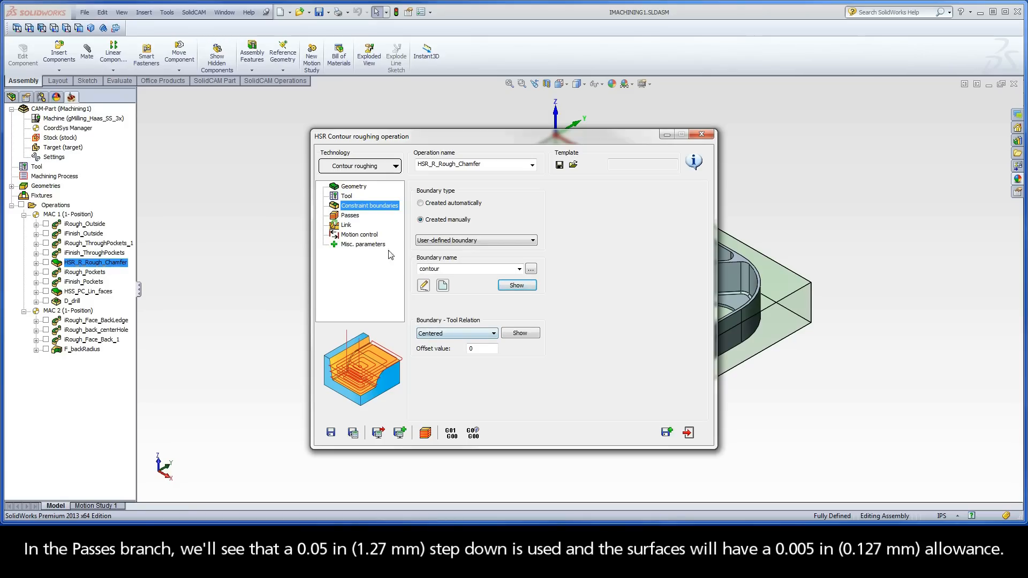
# - Inspect the Passes settings: 0.05 step down and 0.005 floor and wall offsets
pyautogui.click(351, 215)
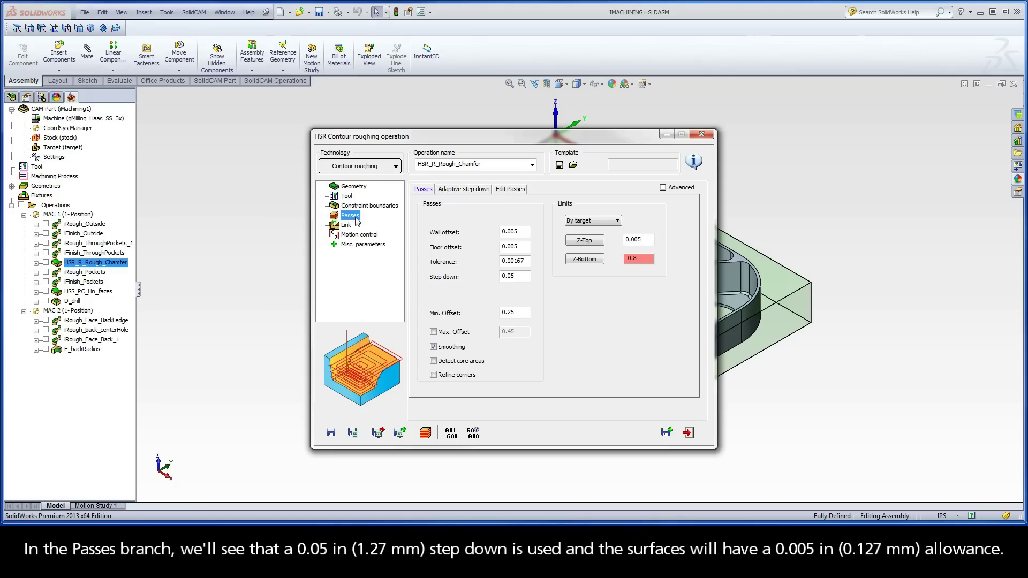
pyautogui.doubleClick(508, 277)
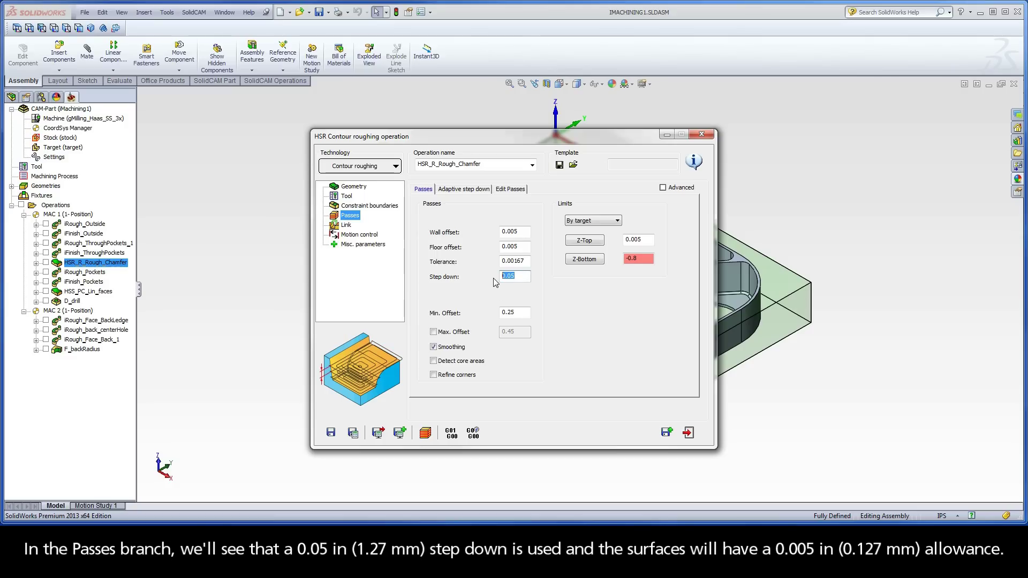
pyautogui.doubleClick(510, 247)
pyautogui.doubleClick(515, 232)
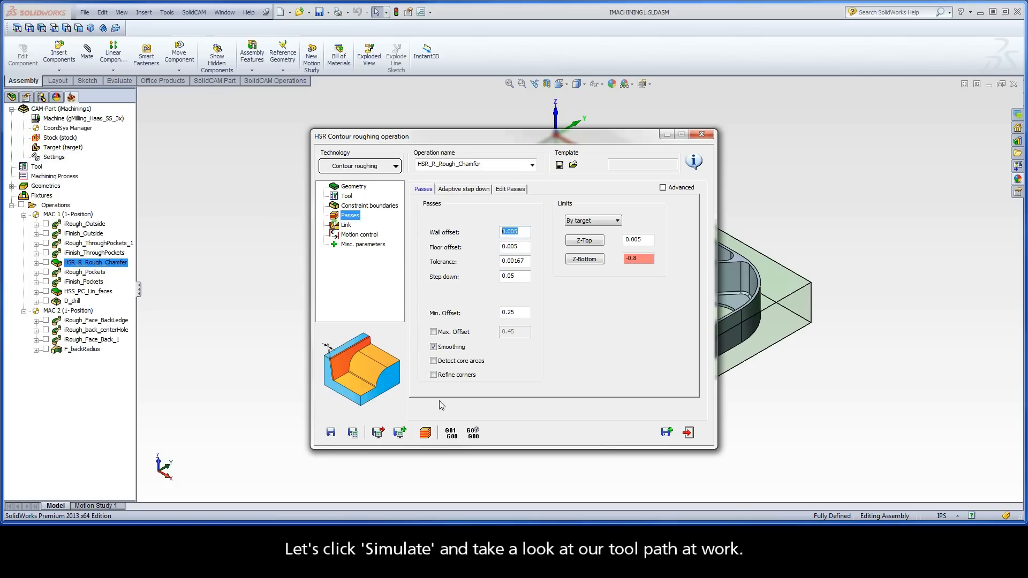
# - Simulate the toolpath in Host CAD mode at reduced speed over both chamfers
pyautogui.click(425, 433)
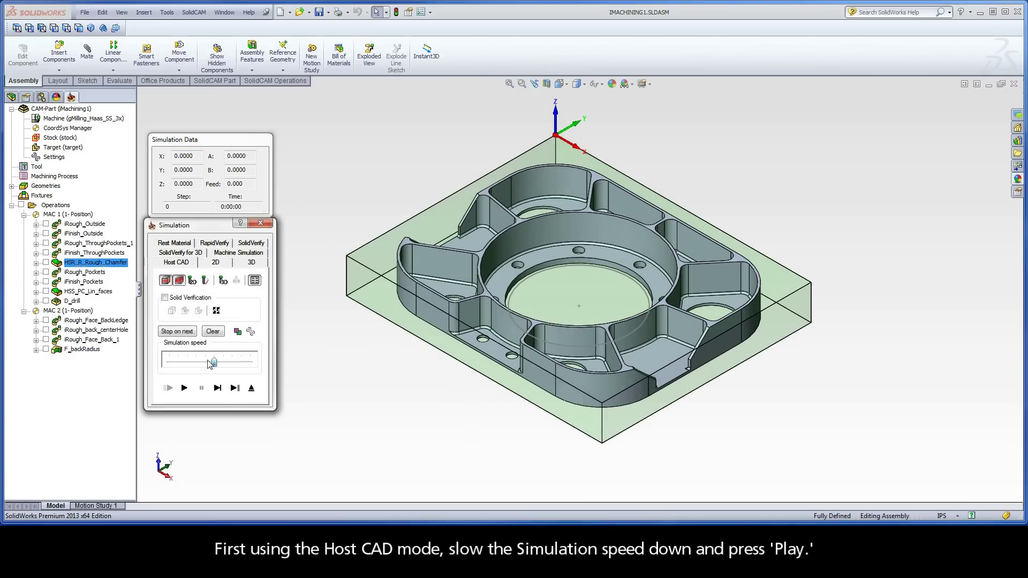
pyautogui.moveTo(225, 363); pyautogui.dragTo(194, 363)
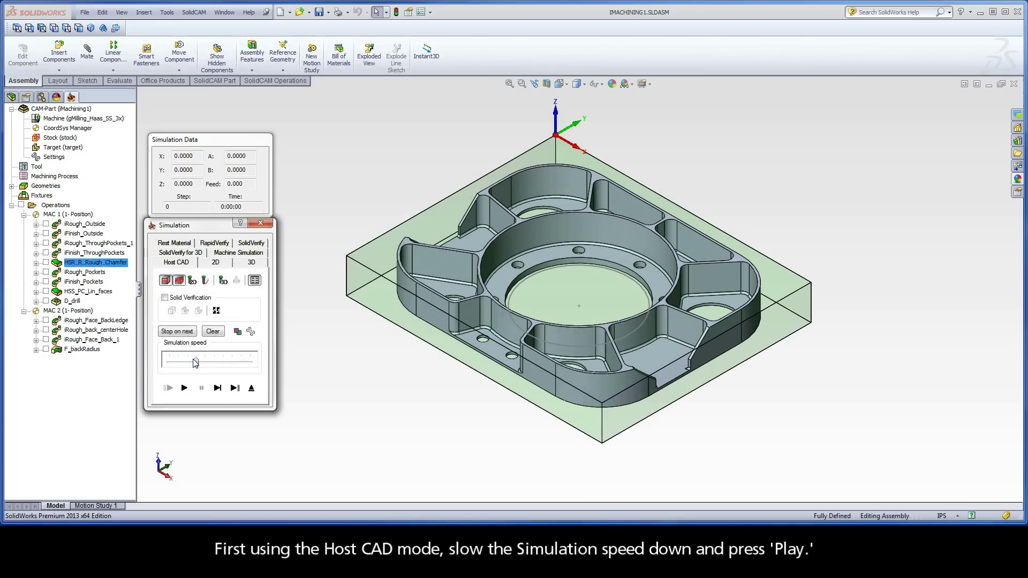
pyautogui.click(184, 388)
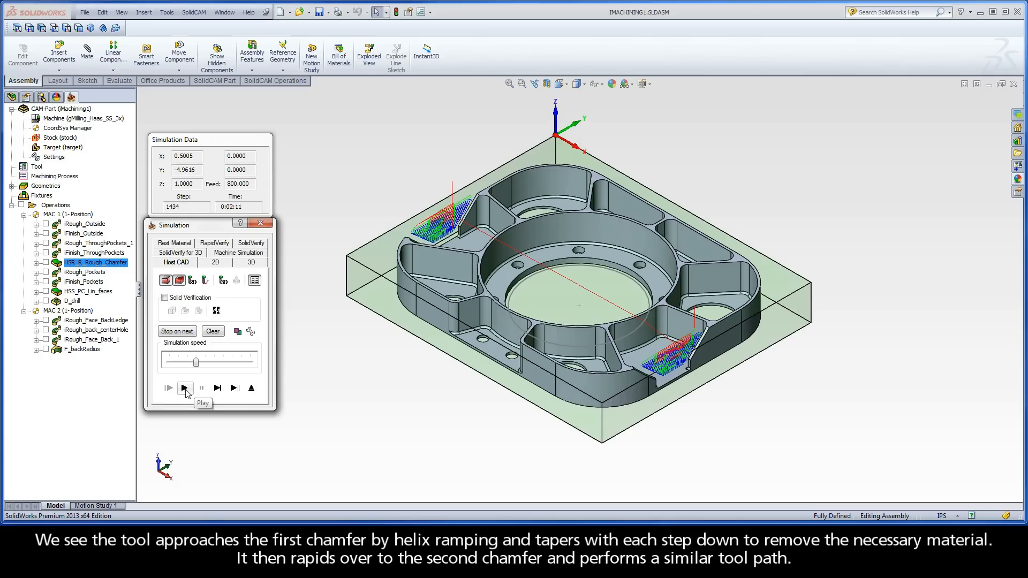
# - Exit the simulation and close the operation settings
pyautogui.click(253, 390)
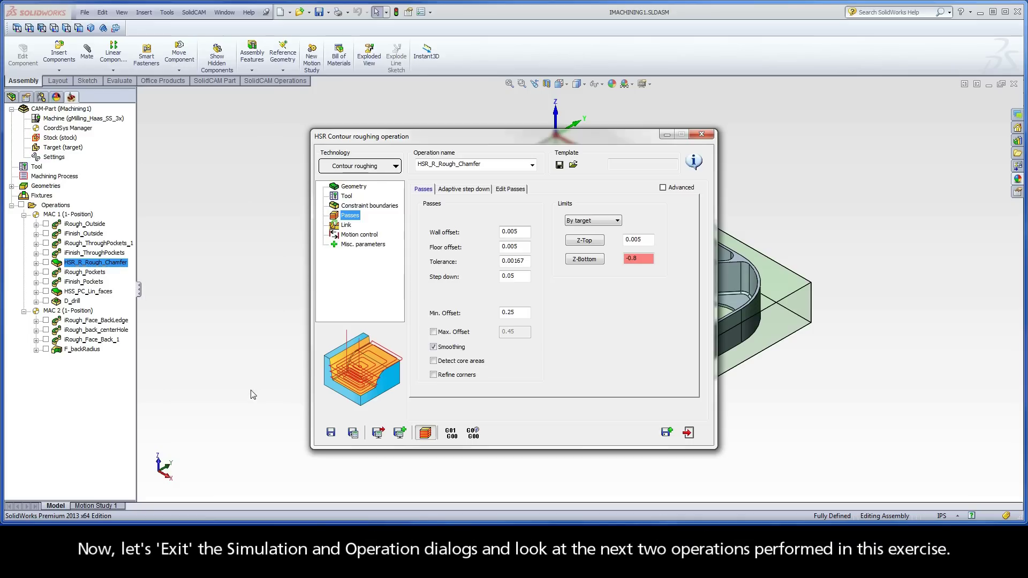
pyautogui.click(689, 433)
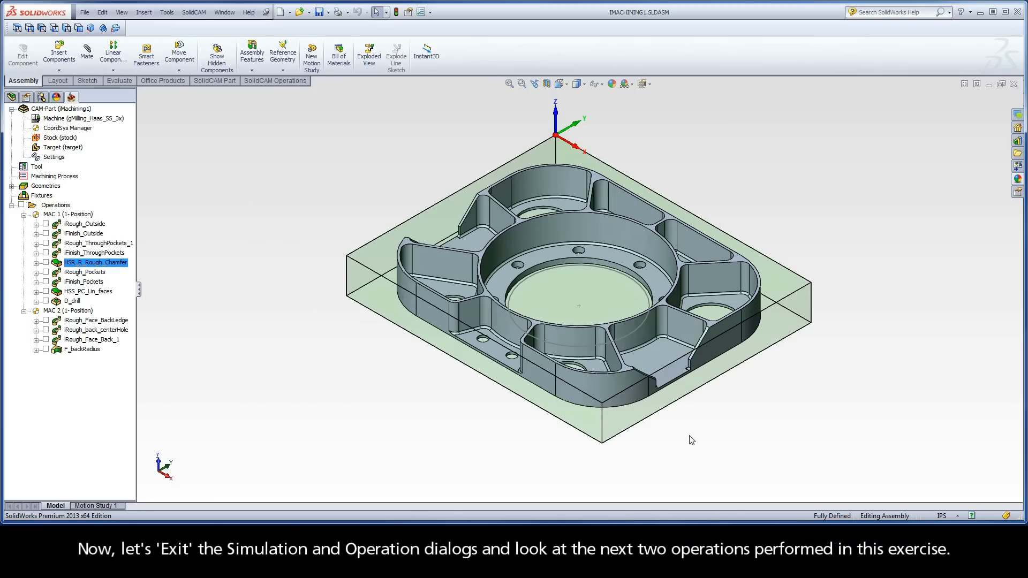